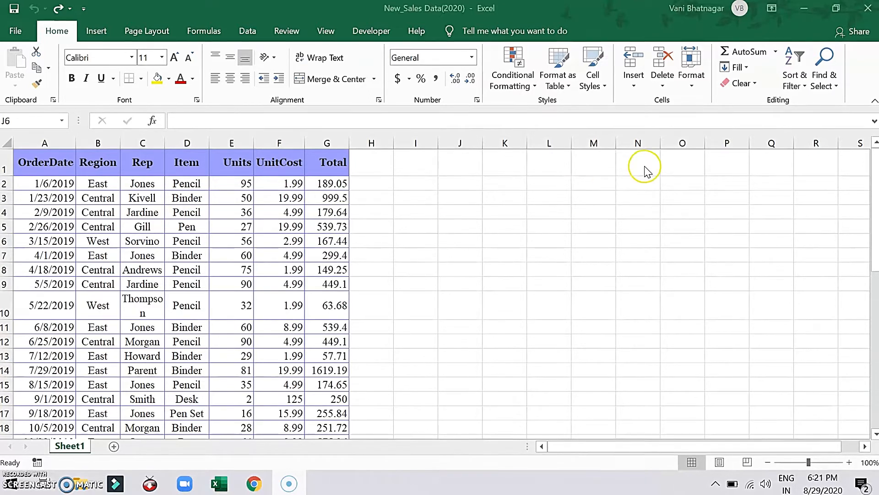
Start creating a PivotTable from the sales data range Sheet1!$A$1:$G$43
click(876, 172)
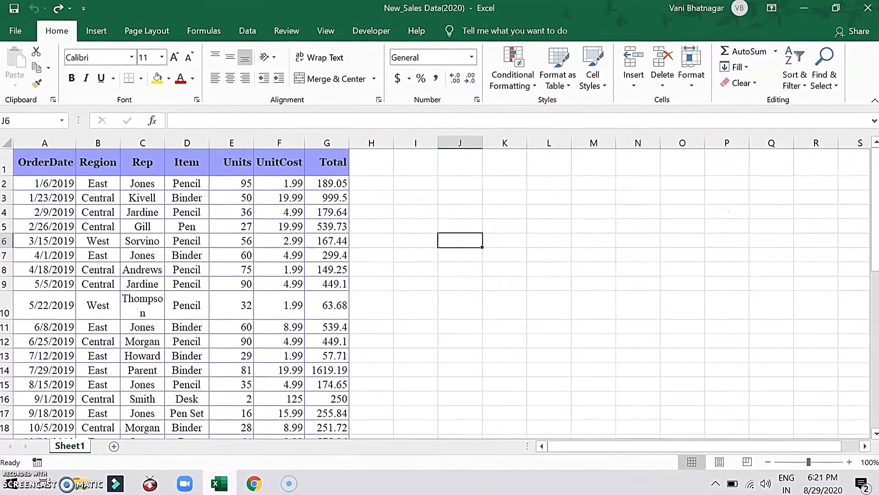
drag(877, 229, 876, 197)
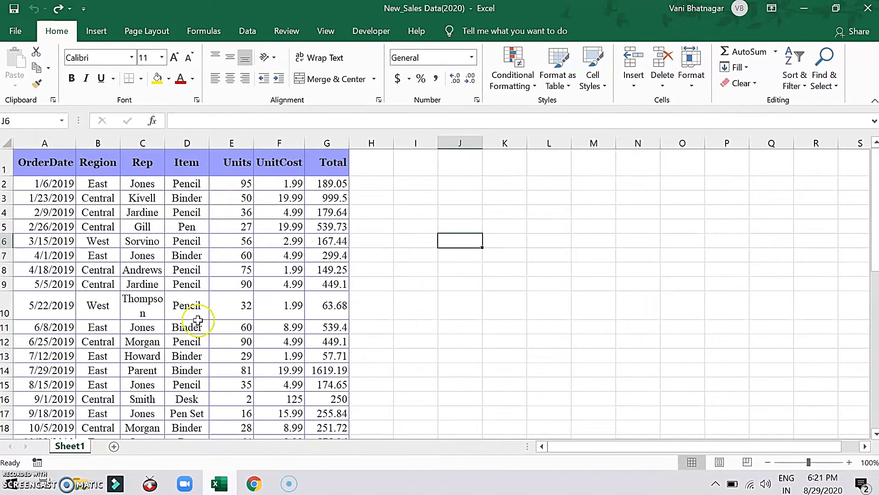
click(152, 353)
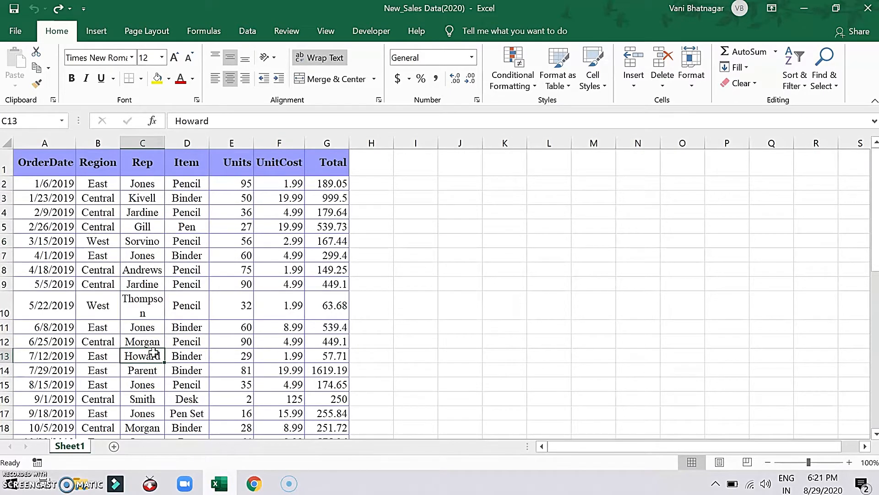
click(96, 36)
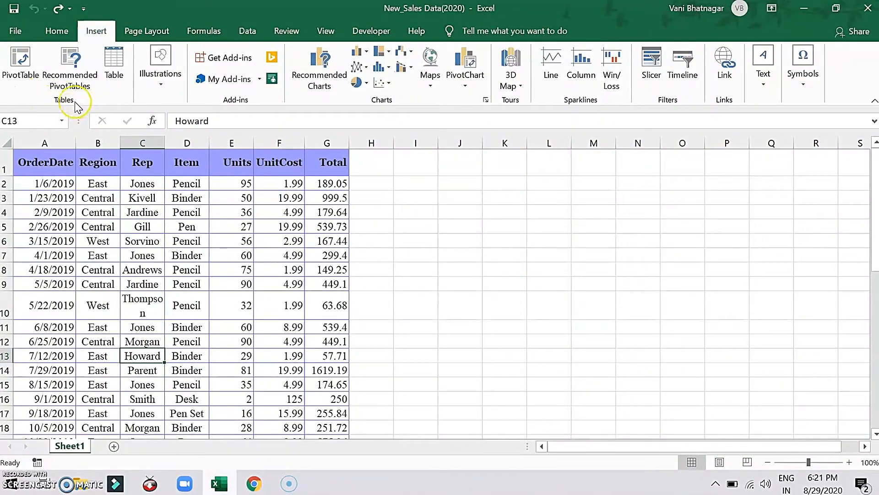
click(9, 71)
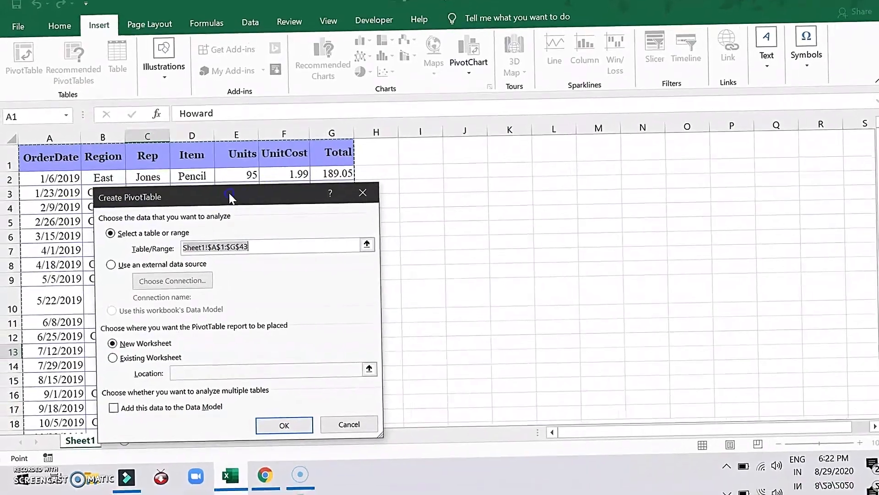
drag(229, 197, 520, 165)
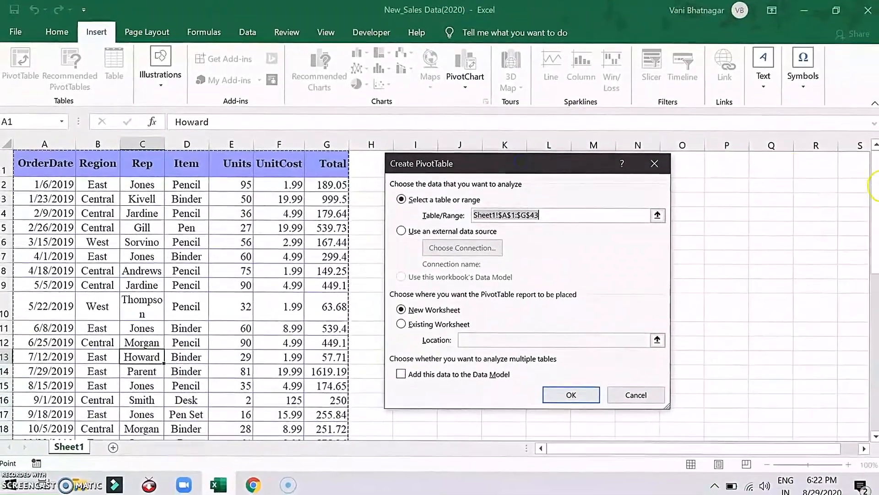
mouse_move(871, 176)
mouse_down()
mouse_move(871, 332)
mouse_move(877, 161)
mouse_up()
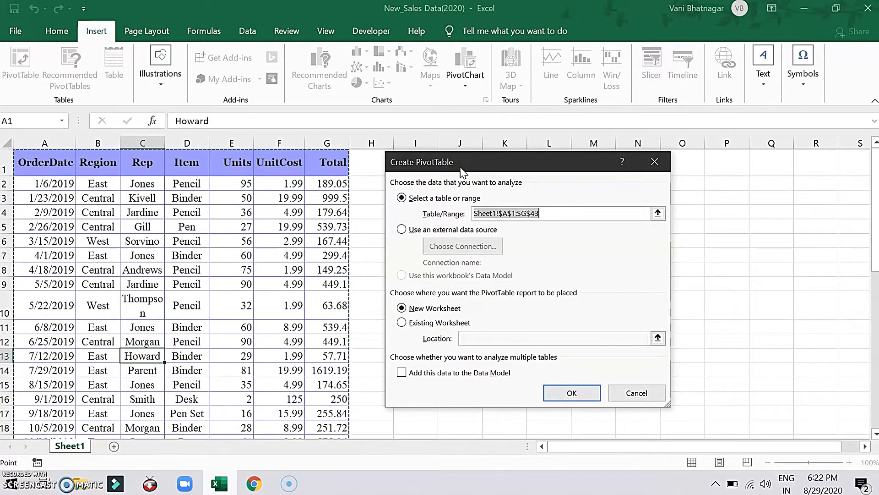
Place the PivotTable on the existing worksheet at cell J2 of Sheet1 and create it
click(401, 231)
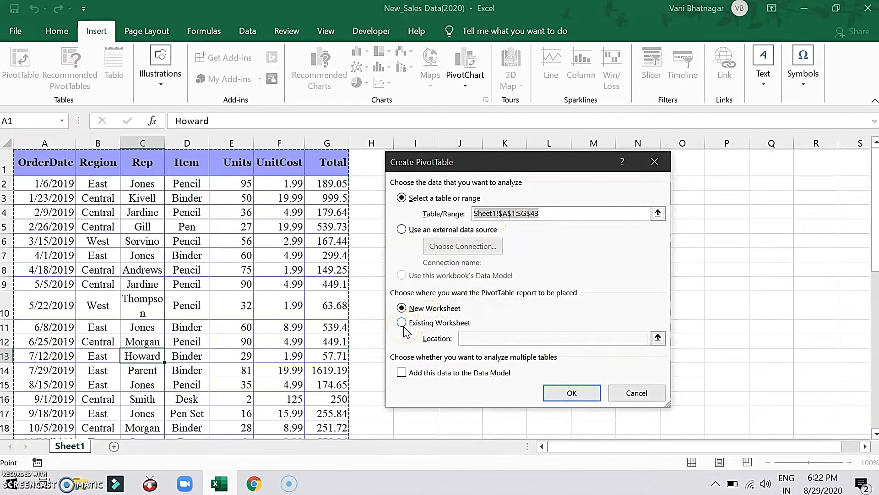
click(427, 312)
click(403, 323)
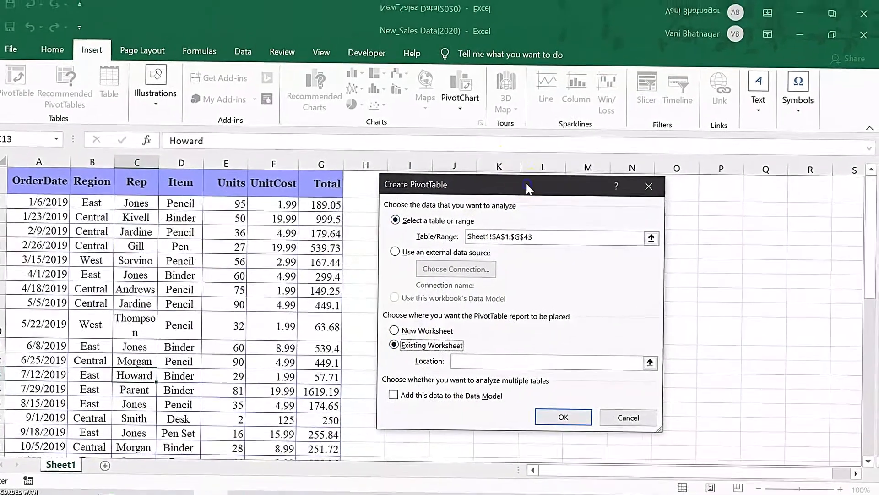
drag(527, 163, 243, 188)
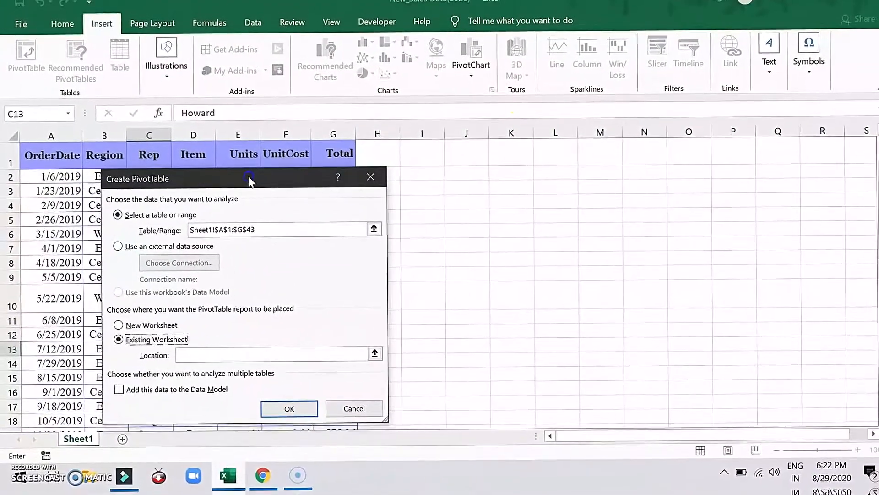
click(455, 185)
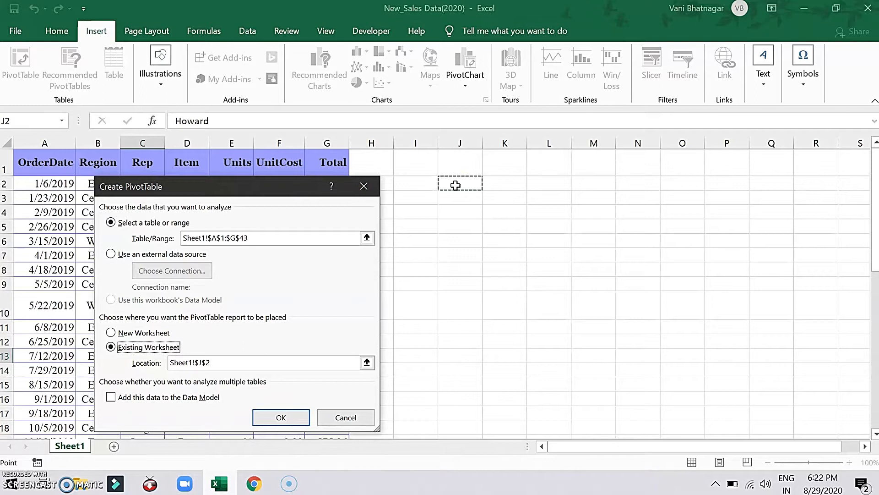
click(290, 417)
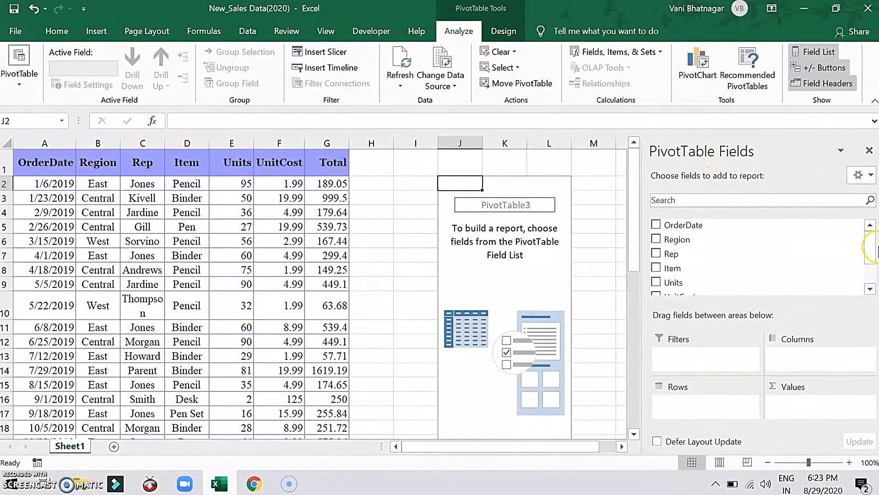
Add the Rep and Item fields to the PivotTable rows and summarize Units as the values
mouse_move(871, 242)
mouse_down()
mouse_move(871, 261)
mouse_move(873, 235)
mouse_up()
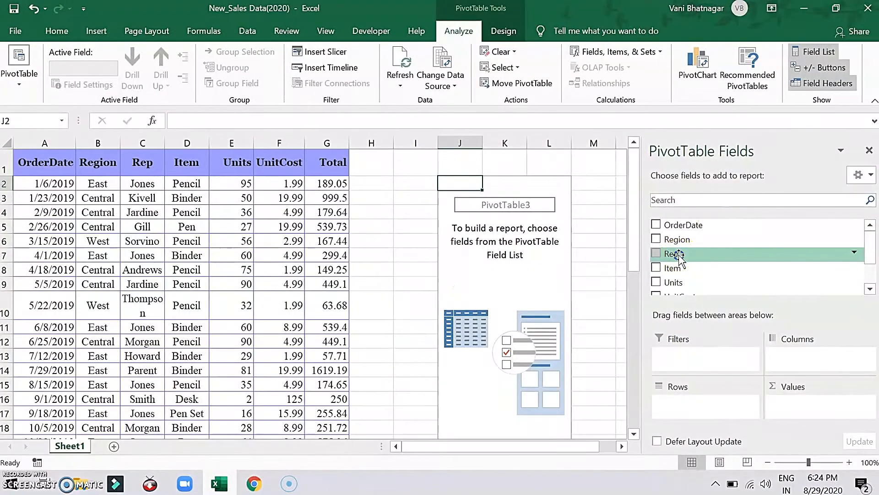
drag(680, 257, 682, 402)
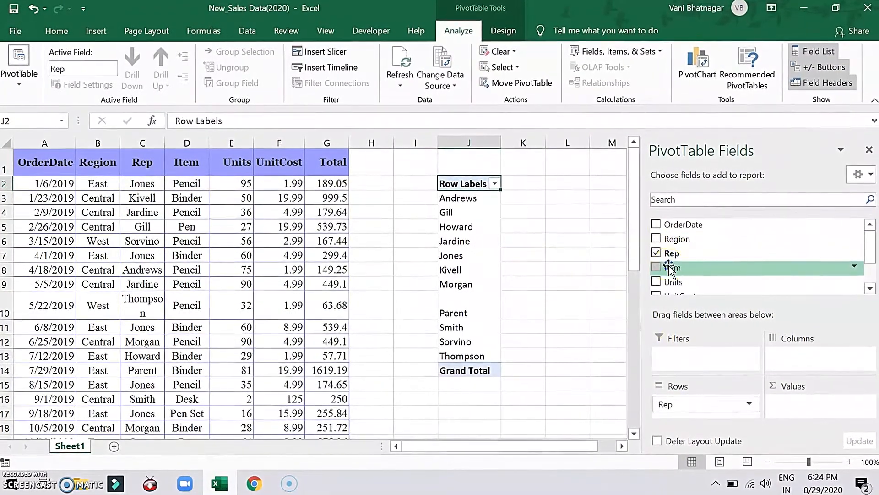
drag(670, 268, 667, 416)
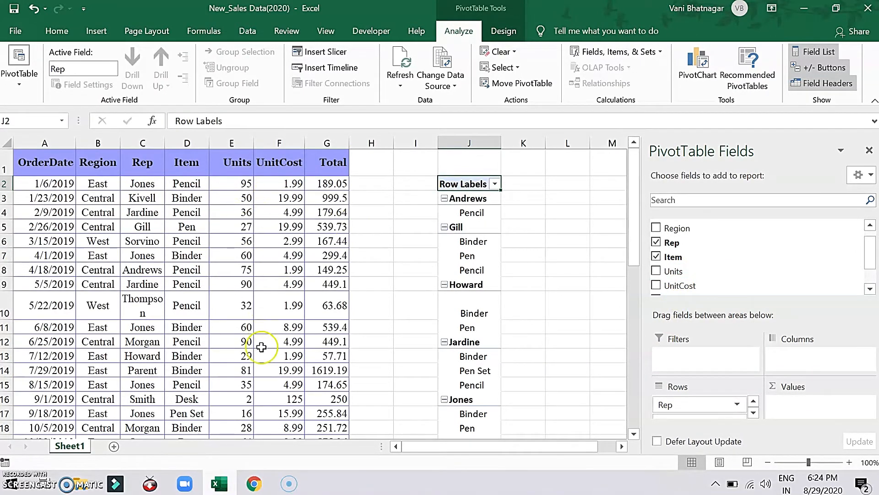
drag(692, 275, 808, 403)
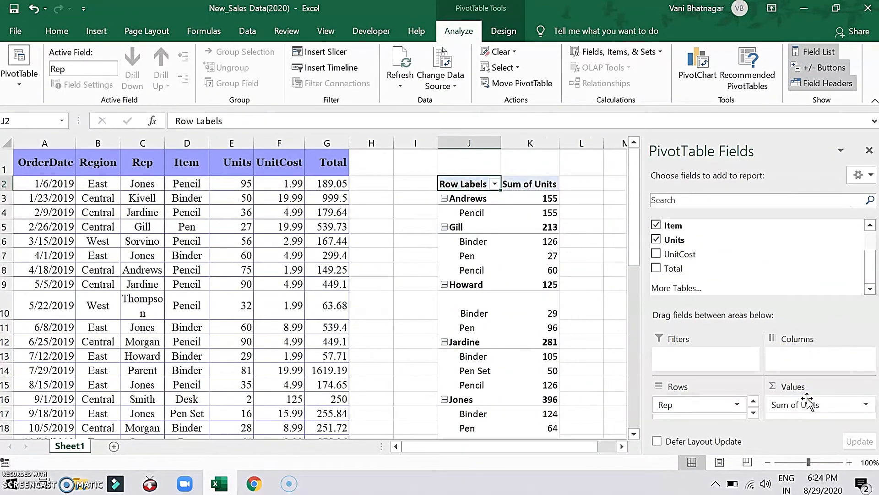
mouse_move(526, 410)
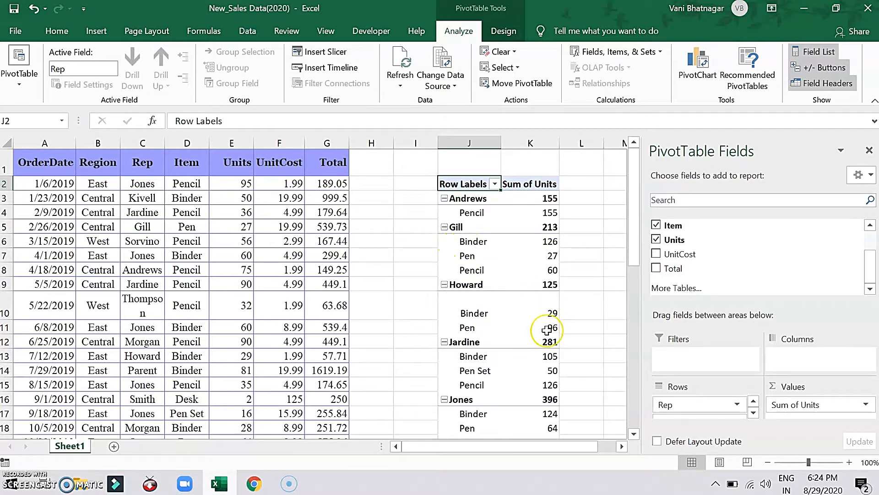
mouse_move(547, 329)
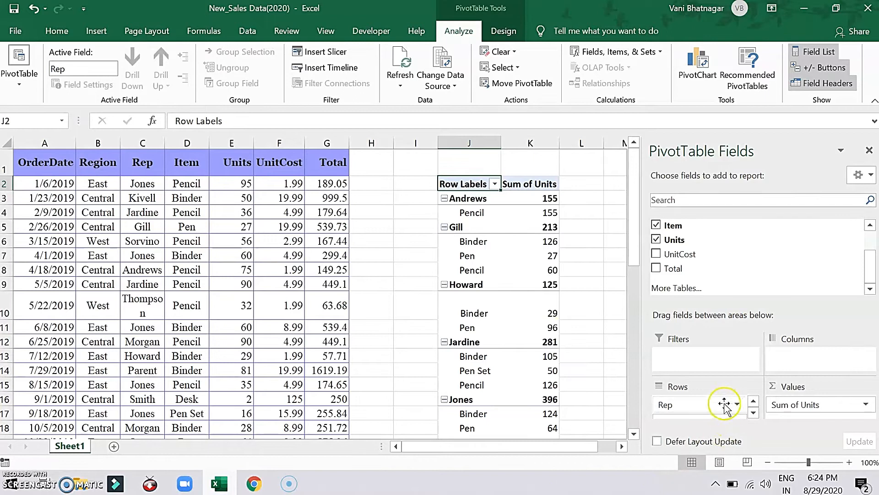
Move the Item field above Rep in the PivotTable rows and review the grouped units
mouse_move(708, 416)
mouse_down()
mouse_move(717, 419)
mouse_move(705, 400)
mouse_up()
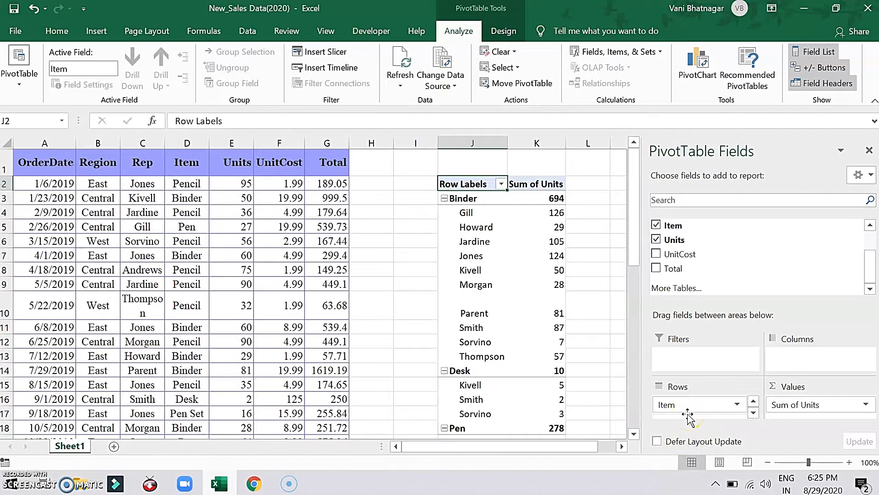
click(688, 403)
click(457, 198)
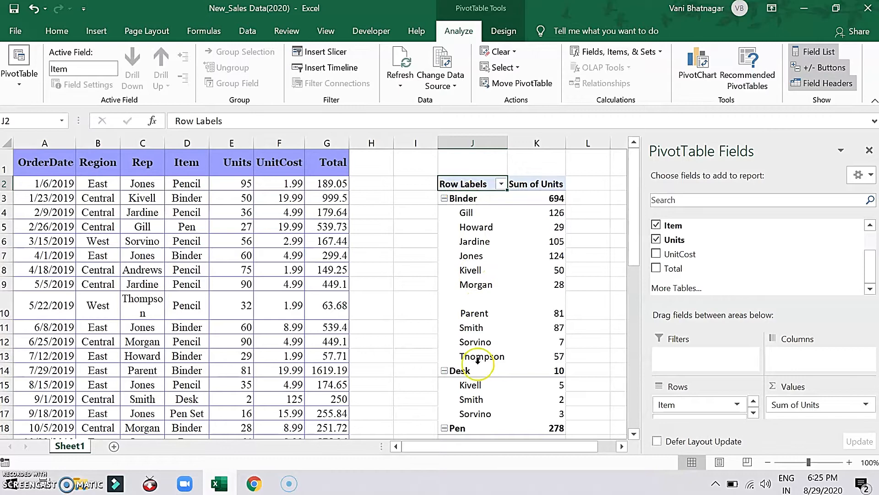
drag(631, 207, 643, 275)
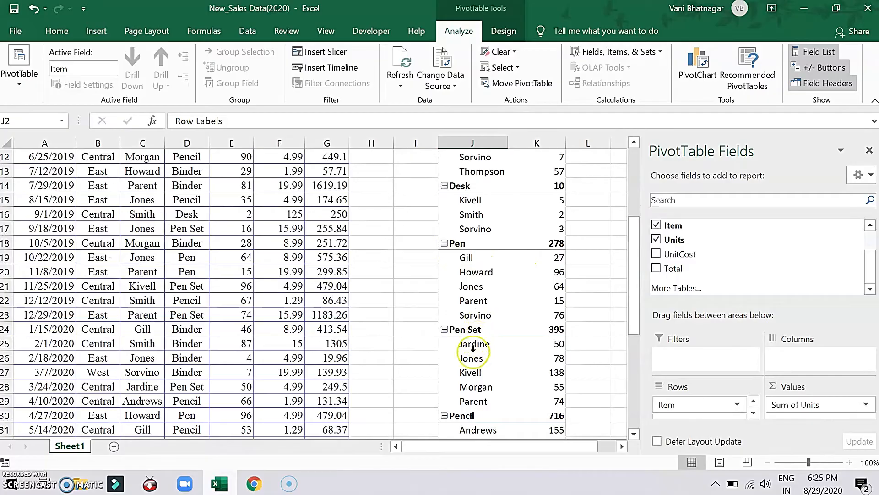
drag(634, 283, 636, 216)
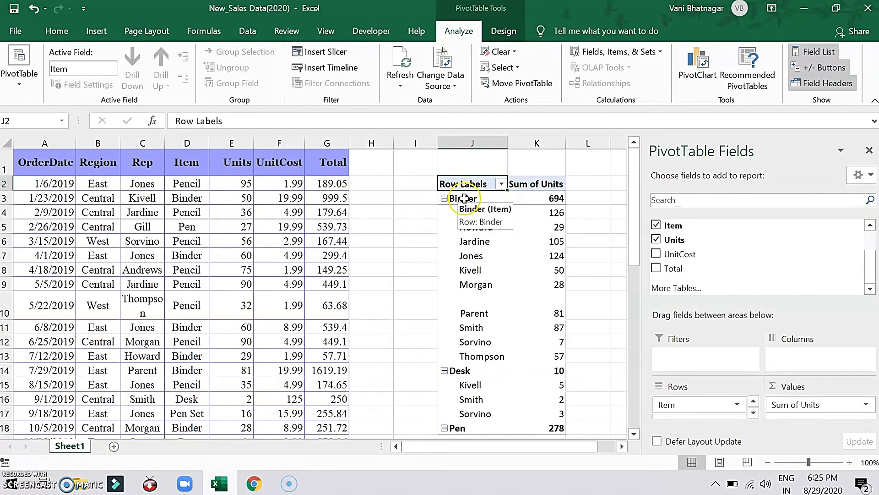
Show the source records behind the first rep's Binder total in cell K4 on a new sheet and inspect them
double_click(560, 213)
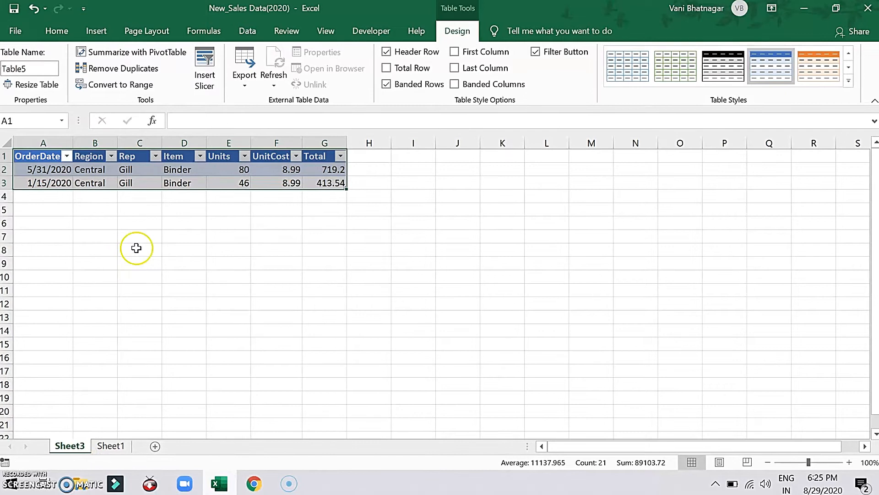
click(138, 170)
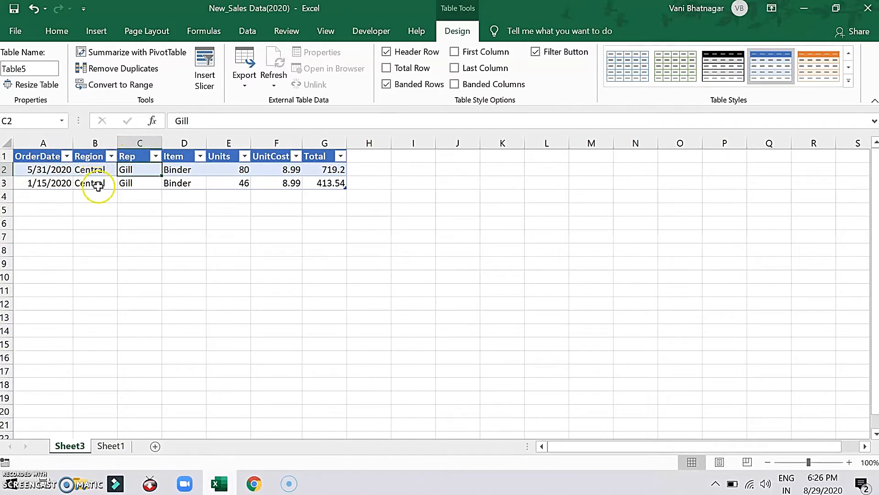
click(242, 170)
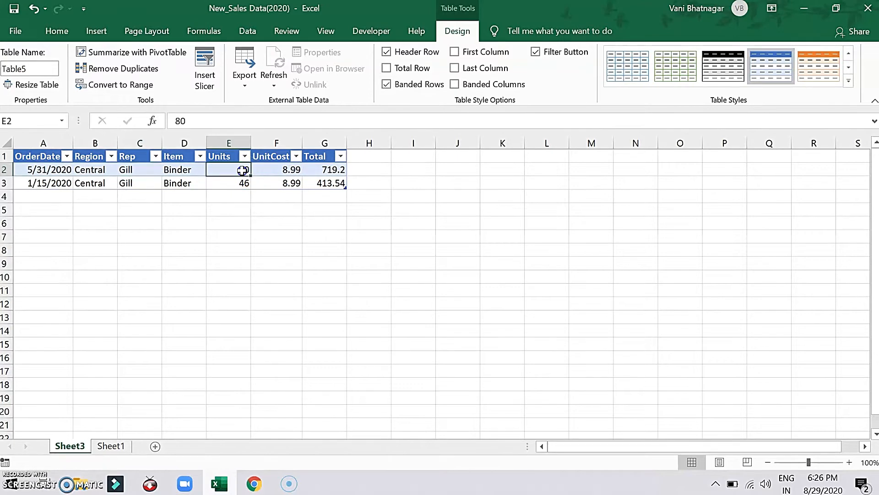
Check the sum of the Units cells E2:E3 on Sheet3 against the PivotTable total in K4 on Sheet1
click(111, 447)
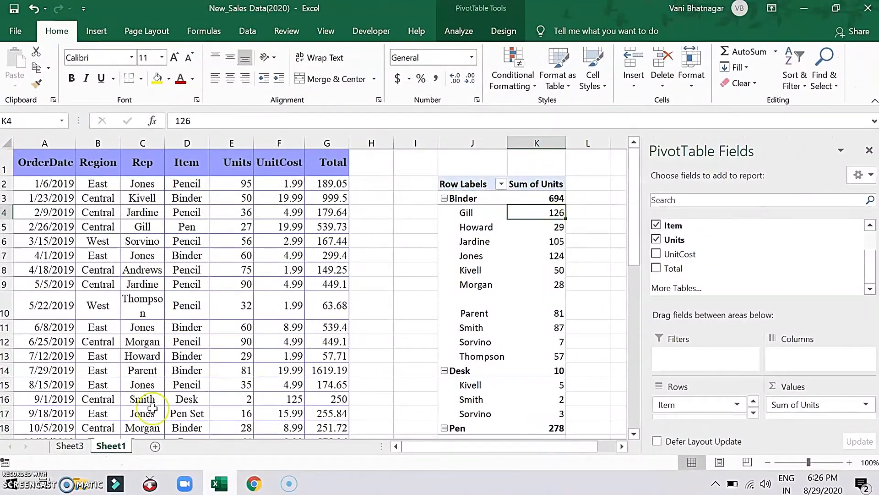
click(70, 446)
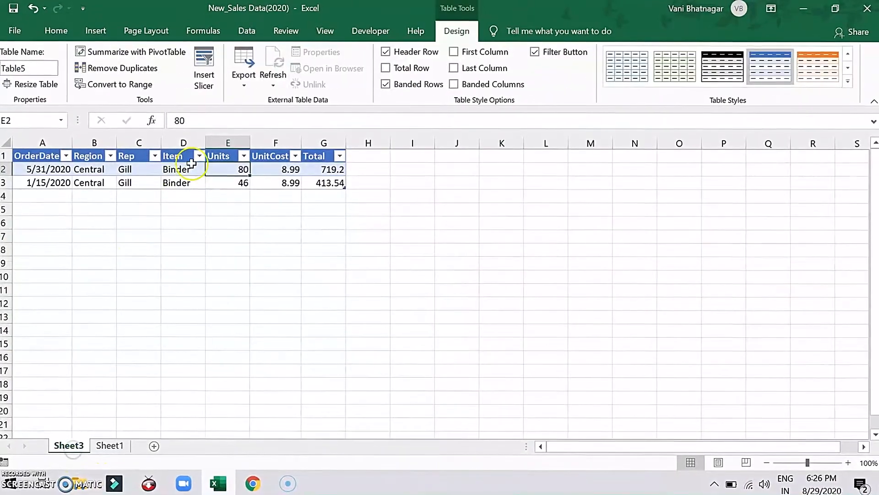
drag(228, 168, 230, 182)
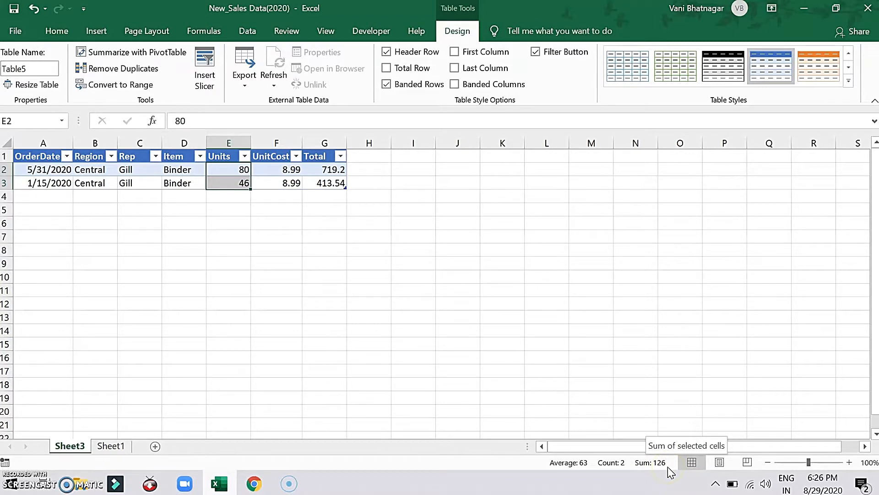
click(111, 446)
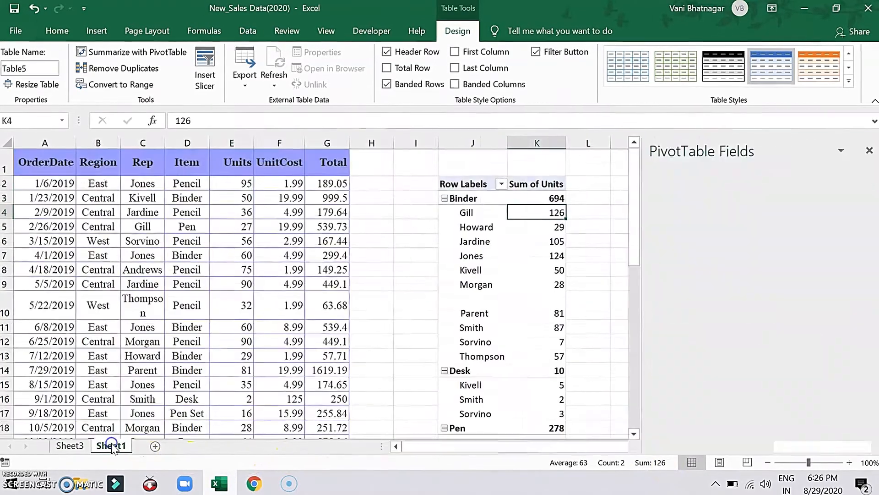
click(548, 221)
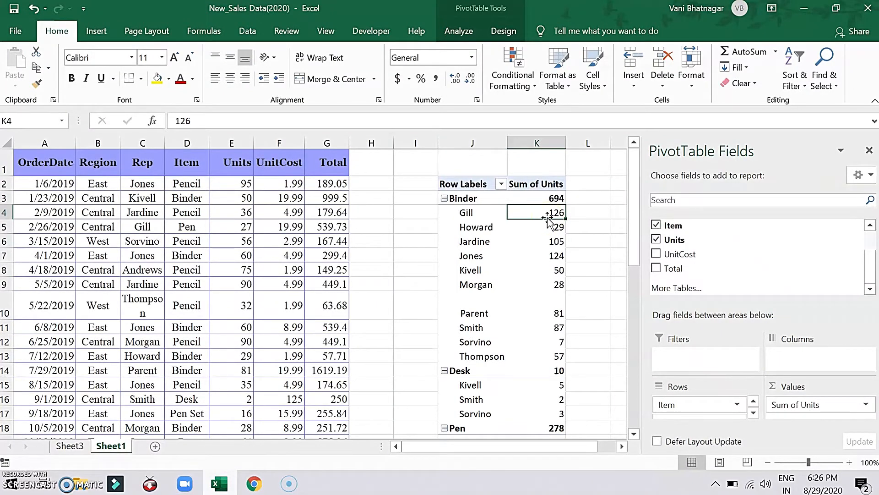
Remove the Item, Rep and Sum of Units fields from the PivotTable to empty its layout
click(619, 288)
click(522, 239)
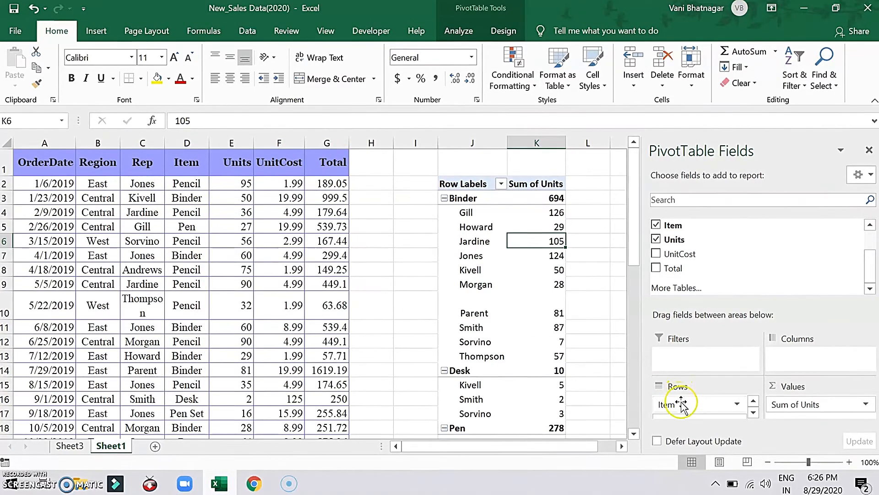
drag(677, 404, 701, 252)
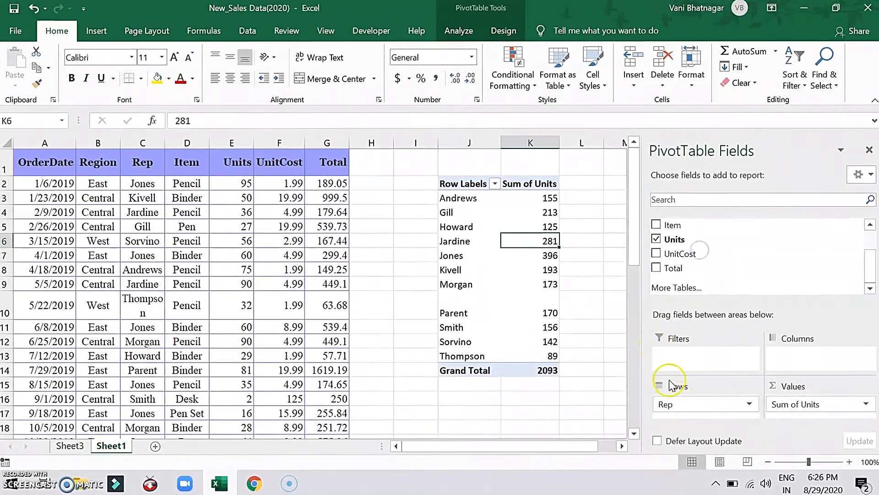
drag(689, 405, 654, 224)
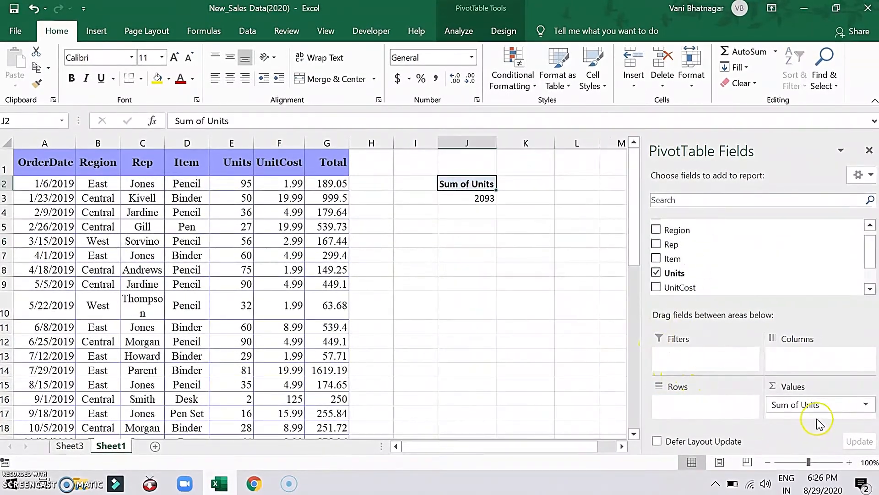
click(761, 266)
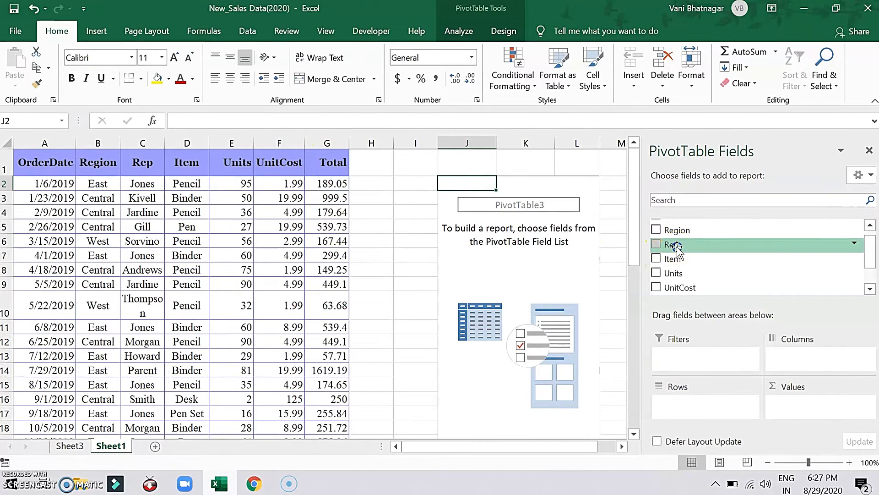
Summarize total sales per rep in the PivotTable with Rep in the rows and the sum of Total as values
drag(677, 247, 687, 404)
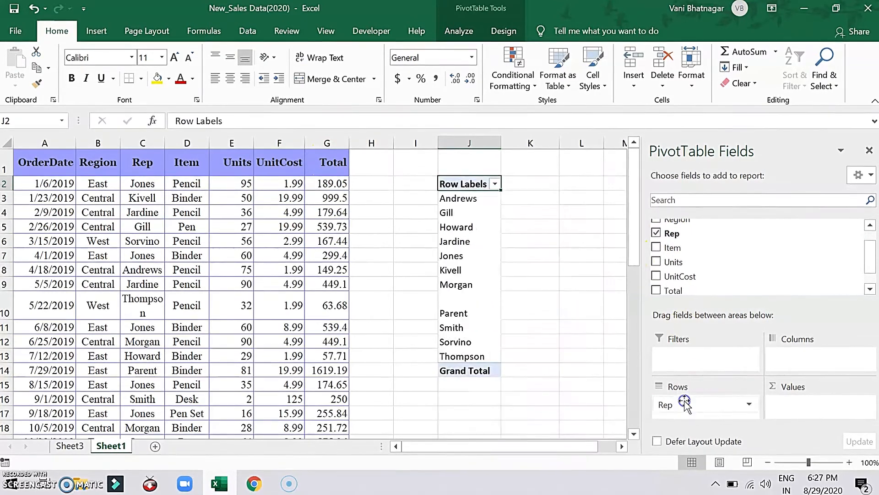
drag(671, 290, 857, 413)
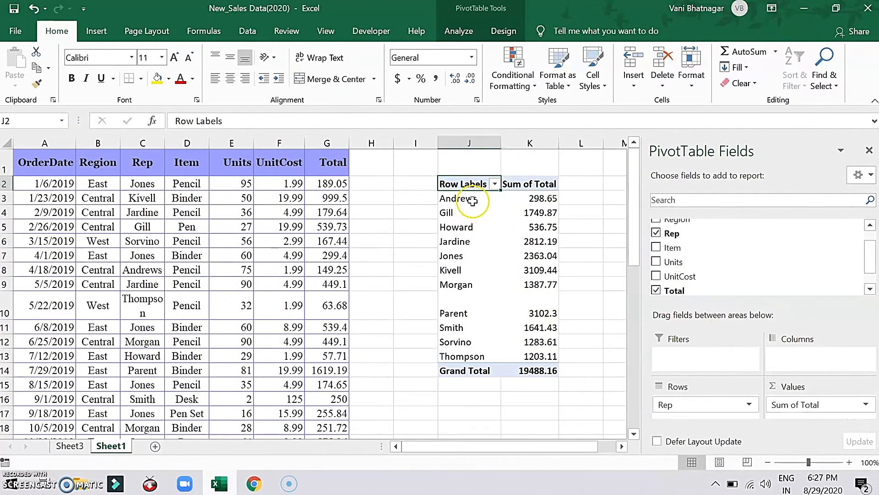
mouse_move(522, 202)
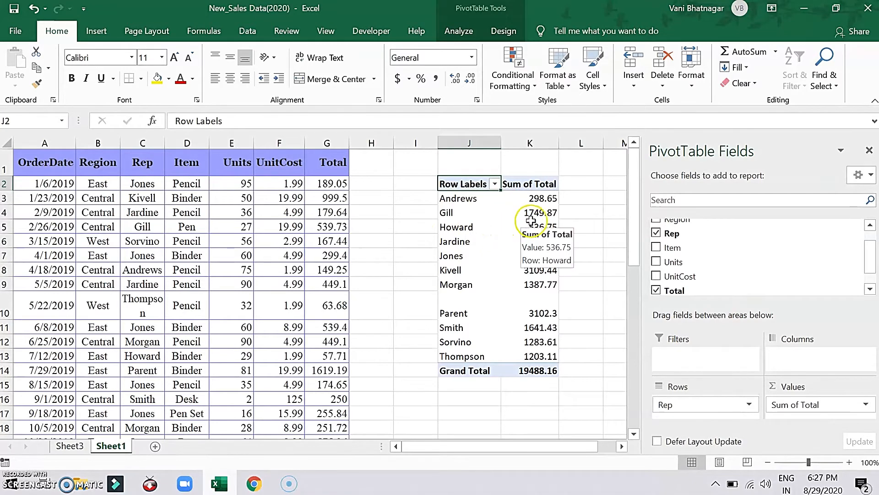
Show the source records behind the second rep's Sum of Total in cell K4 on a new sheet
mouse_move(551, 219)
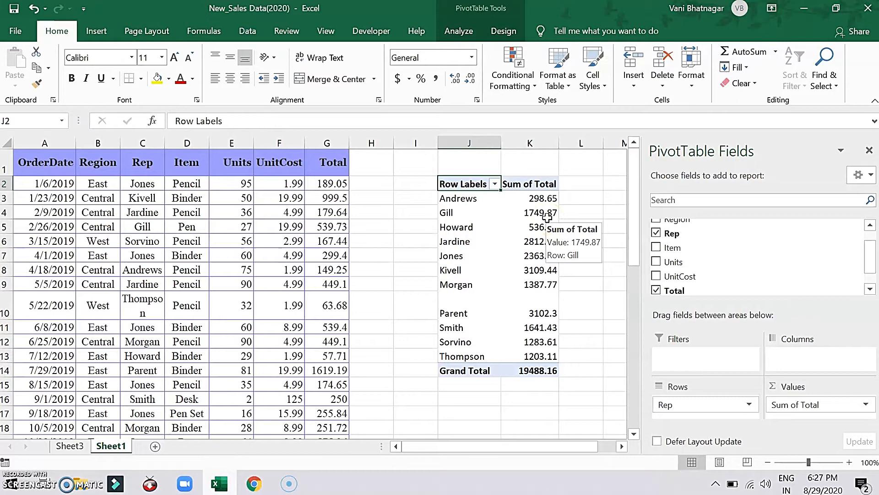
double_click(547, 217)
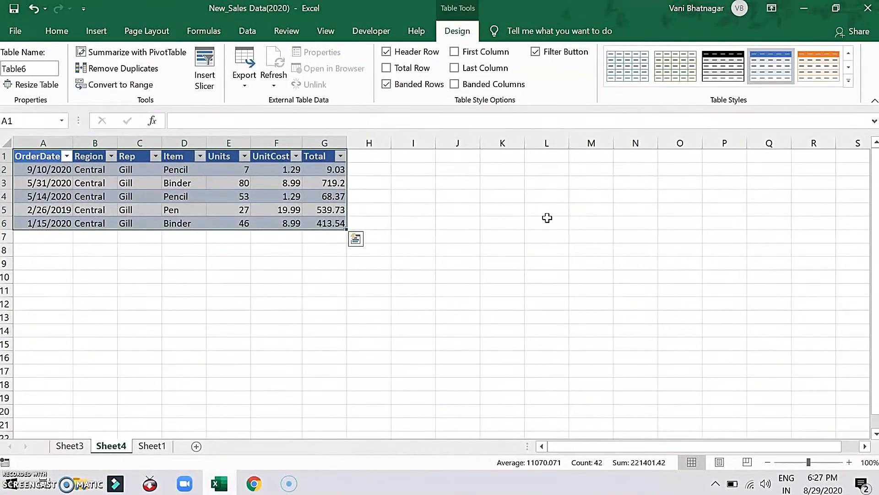
click(46, 169)
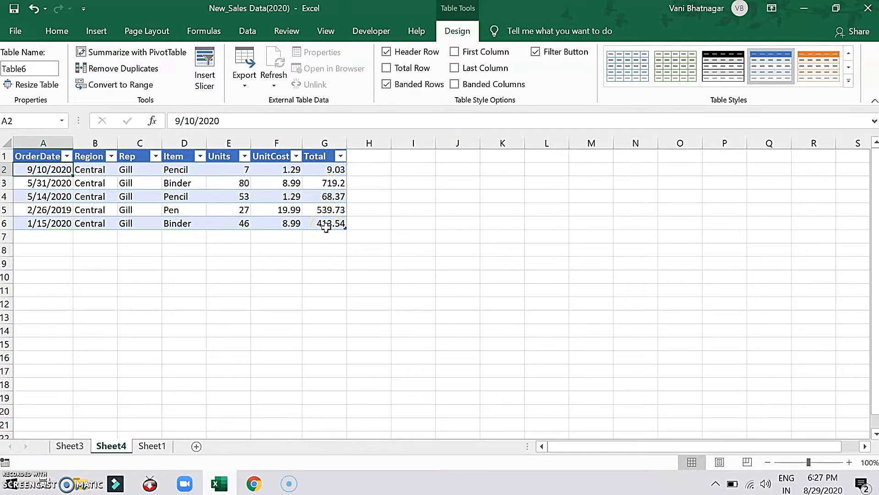
Check the sum of the Total cells G2:G6 on Sheet4 against the PivotTable value in K4 on Sheet1
click(153, 446)
click(529, 220)
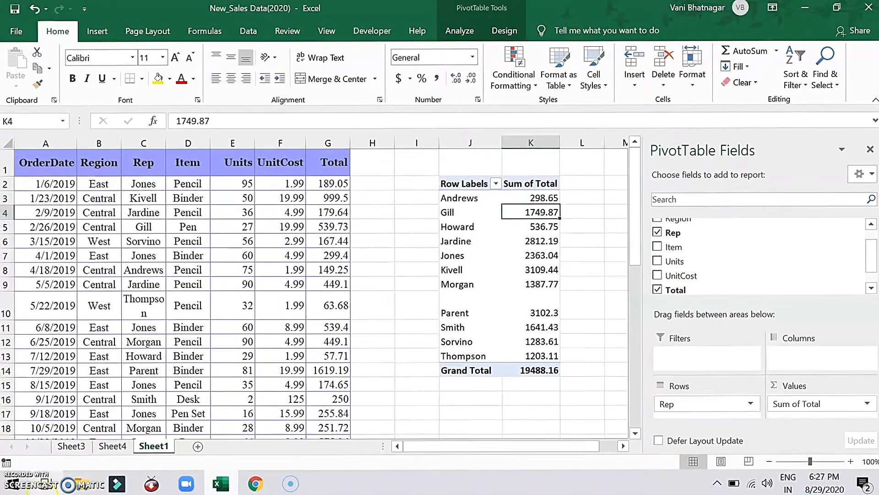
click(110, 447)
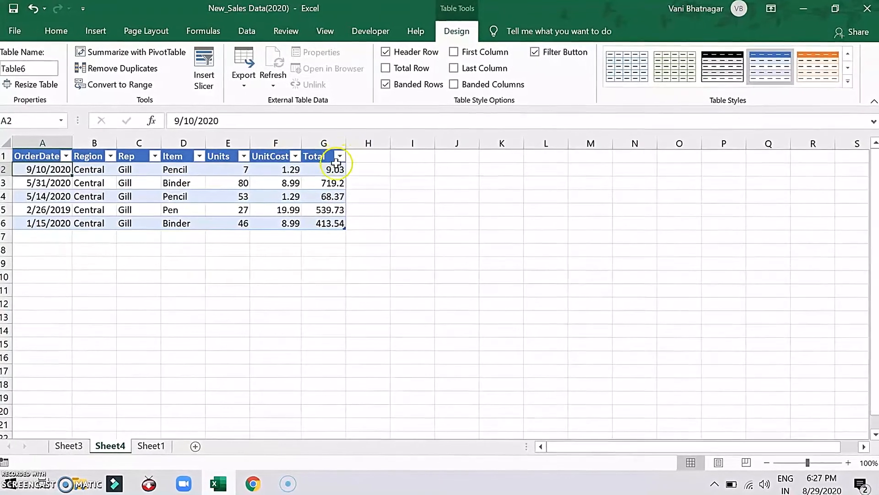
click(333, 167)
drag(333, 175, 341, 222)
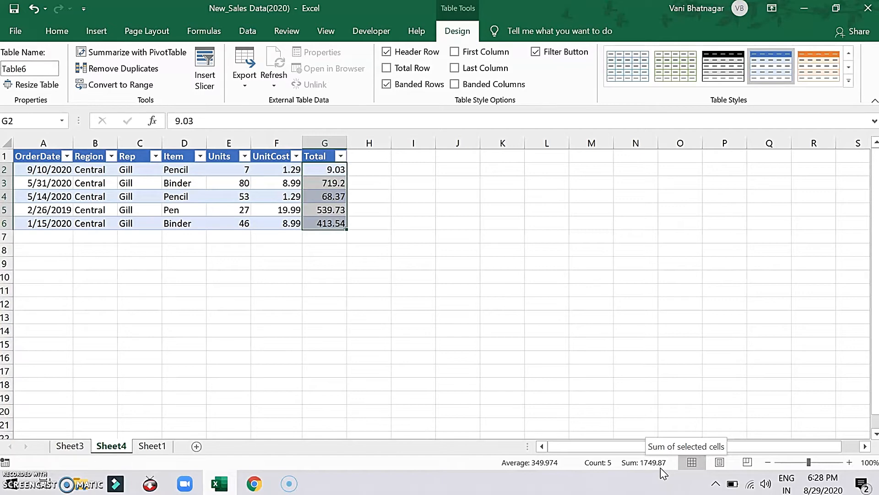
click(151, 445)
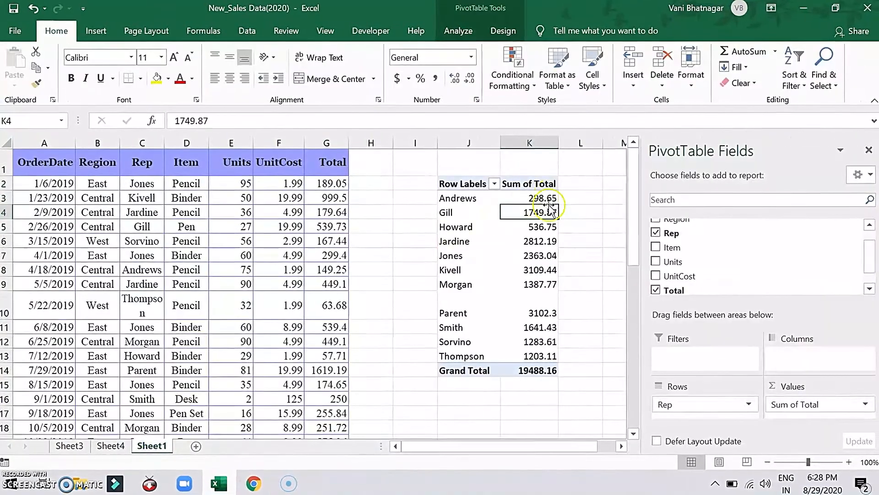
mouse_move(546, 211)
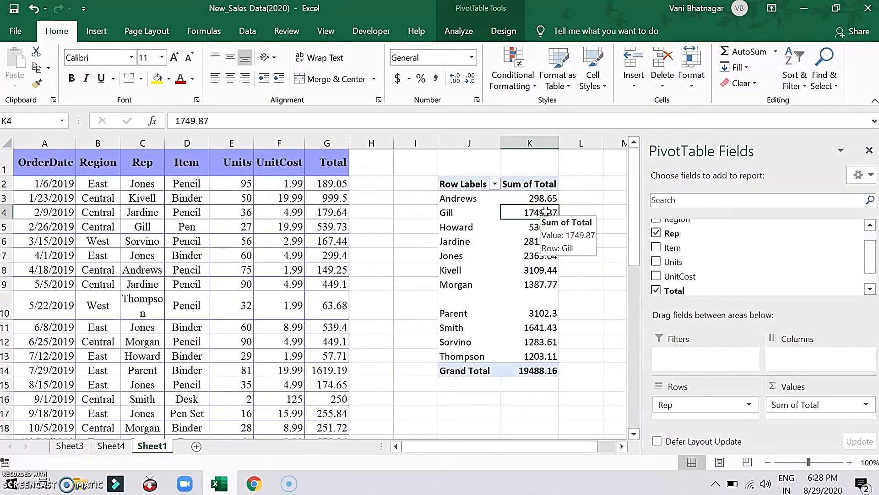
Remove the Rep and Sum of Total fields from the PivotTable to empty its layout
click(718, 404)
drag(718, 405, 728, 278)
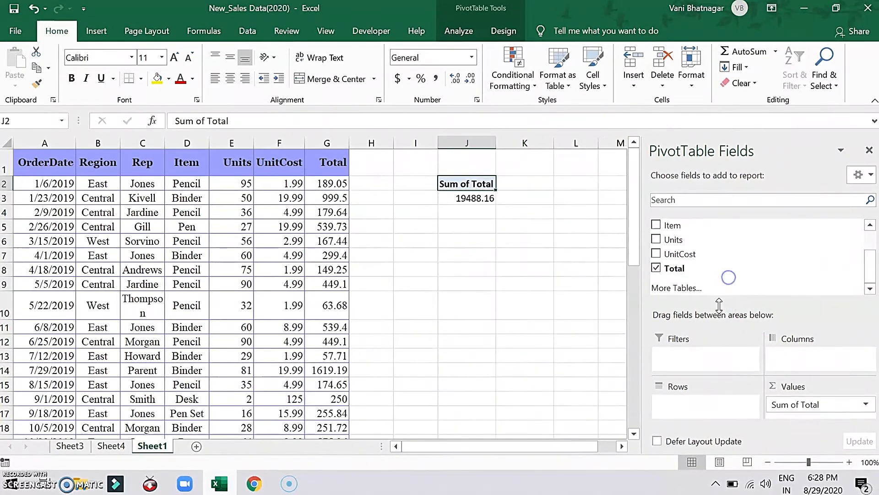
drag(812, 406, 749, 260)
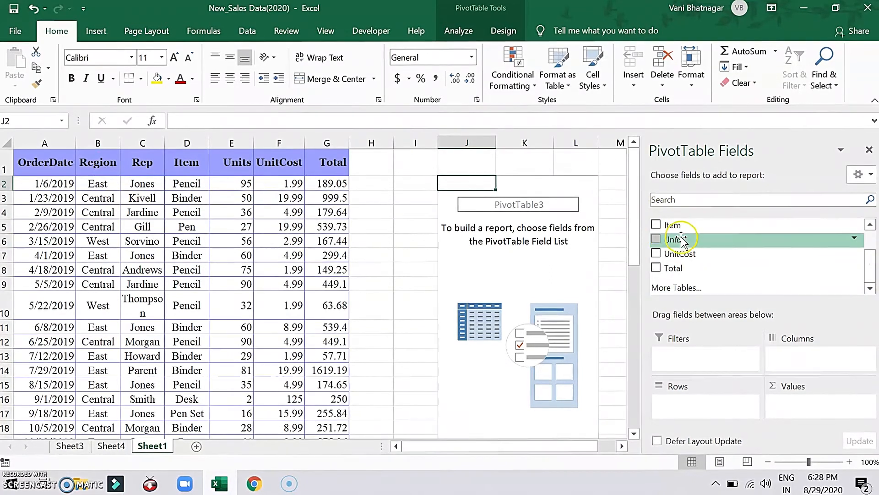
Build the PivotTable with the sum of Units as values and Region followed by Item in the rows
drag(682, 239, 792, 402)
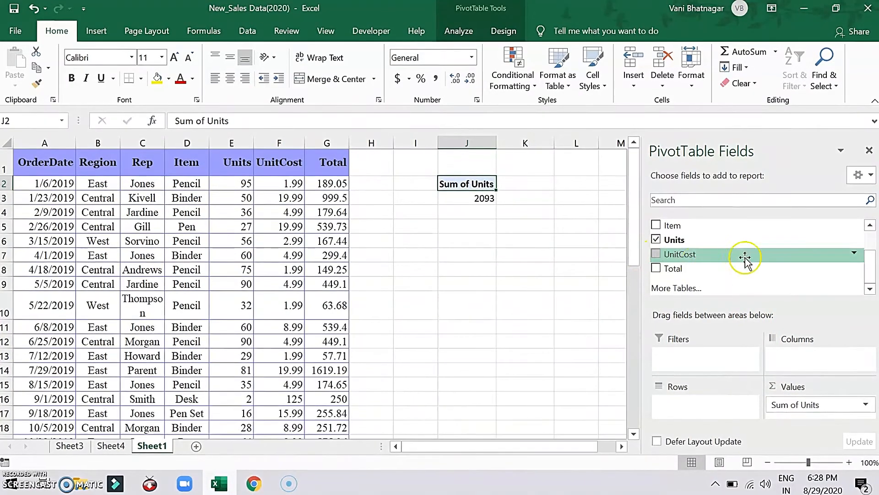
drag(869, 274, 868, 233)
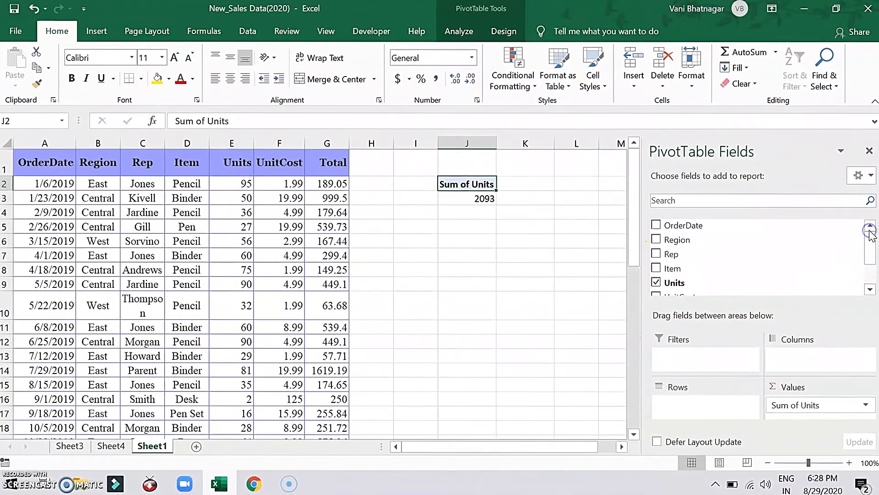
drag(728, 241, 691, 408)
drag(674, 256, 686, 414)
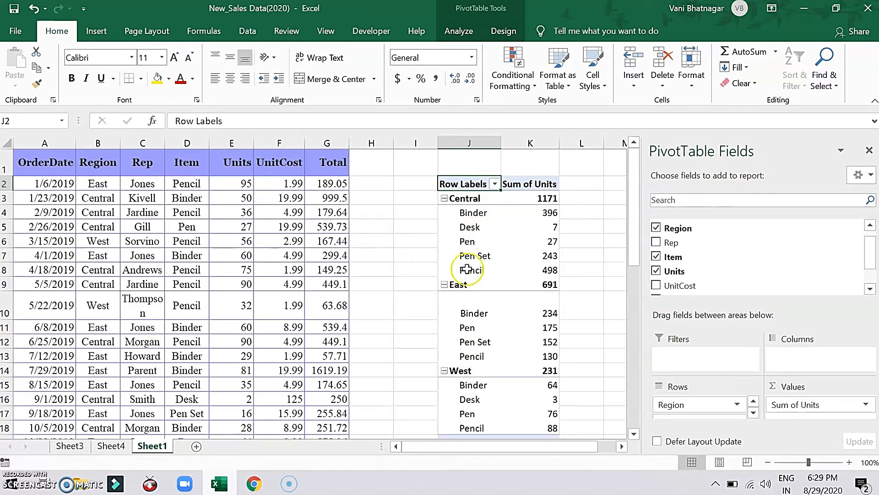
Move the Item field from the PivotTable rows to the columns and review the units per region and item
drag(688, 416, 794, 355)
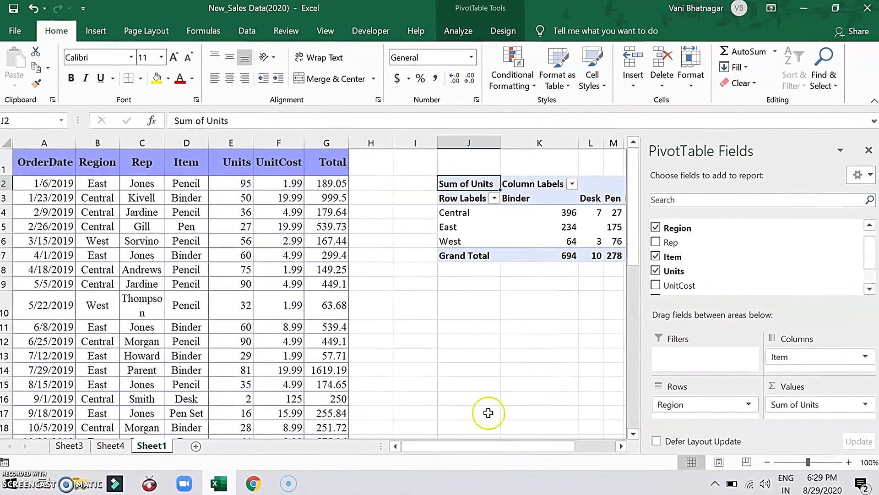
drag(441, 447, 520, 438)
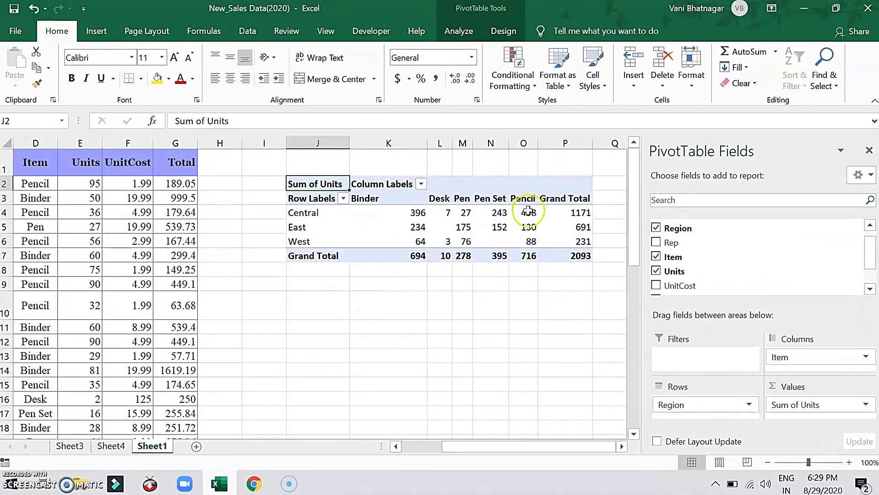
mouse_move(362, 205)
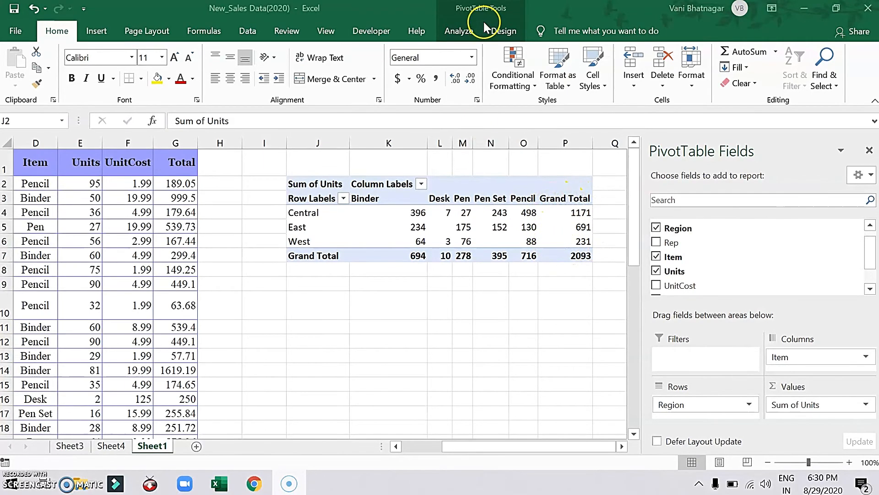
Turn on the PivotTable's grand totals for columns only and review the remaining totals
click(502, 33)
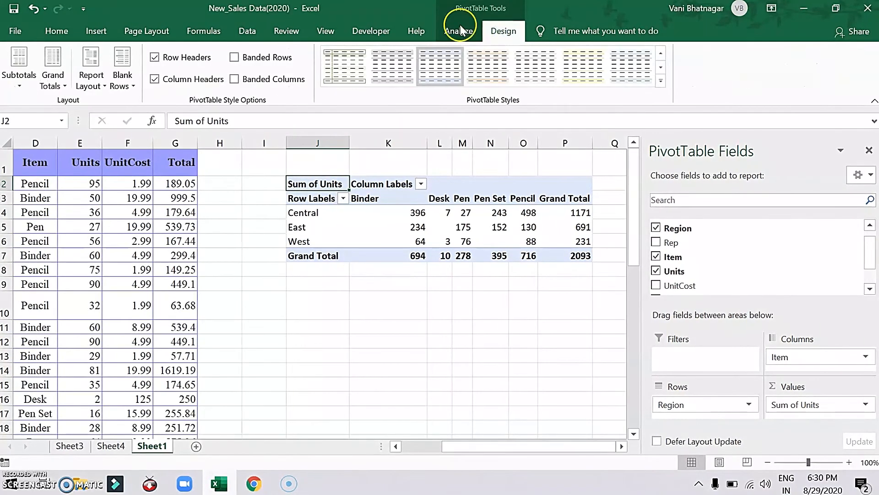
click(52, 83)
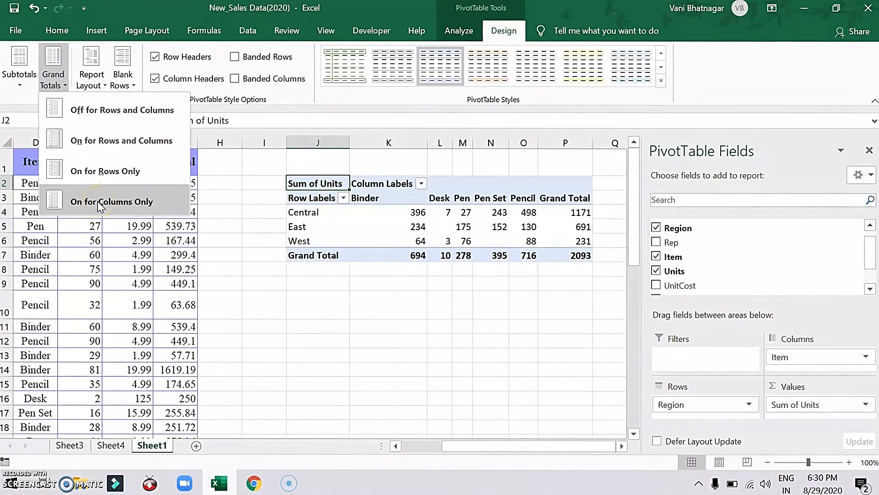
click(100, 205)
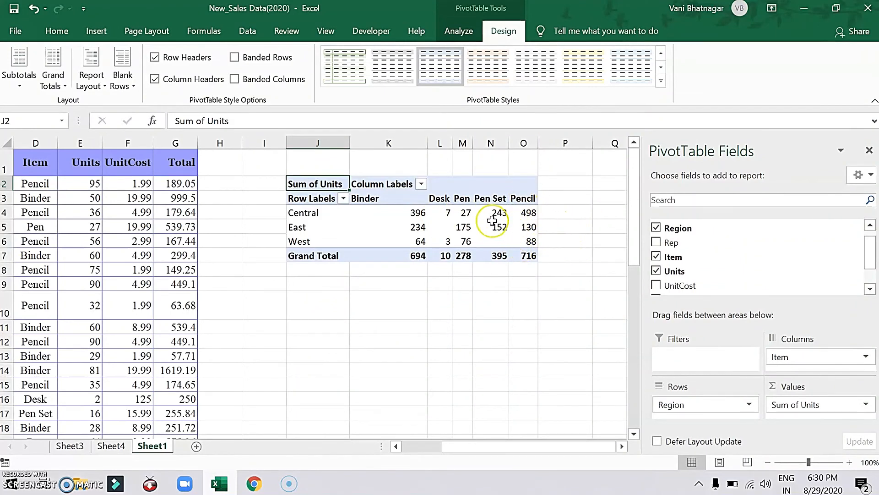
mouse_move(435, 252)
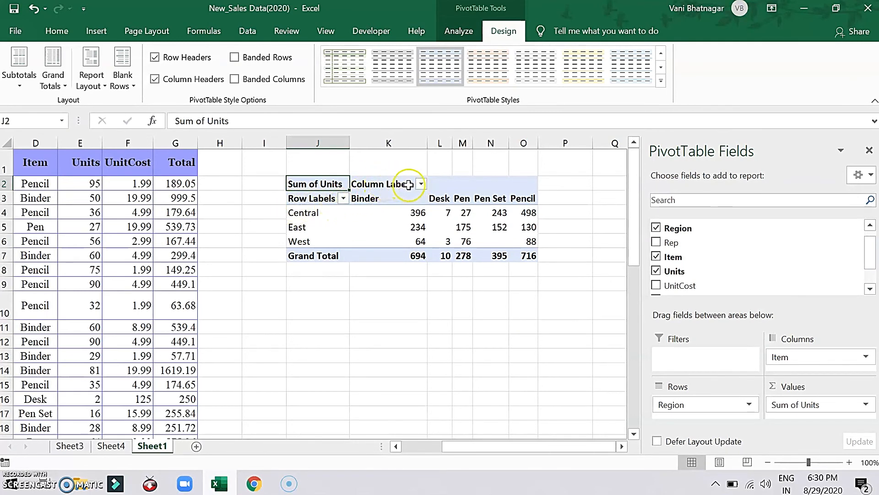
Set the PivotTable's report layout to Outline Form
click(333, 228)
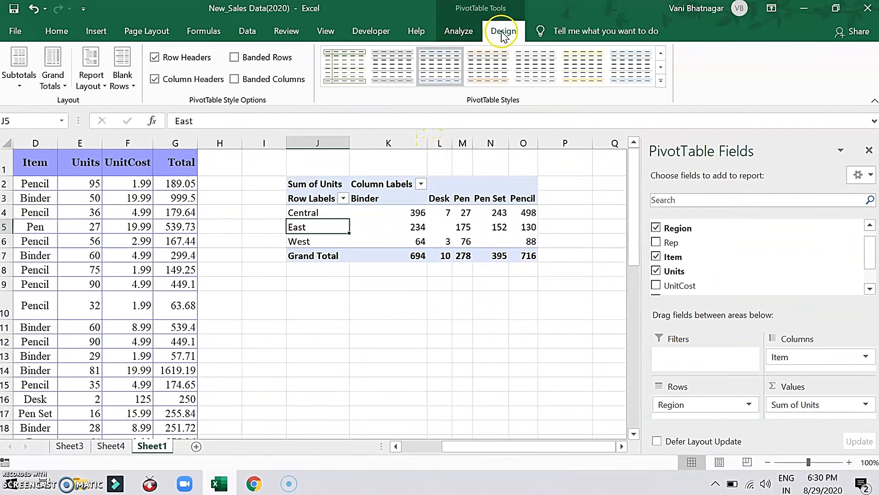
click(93, 86)
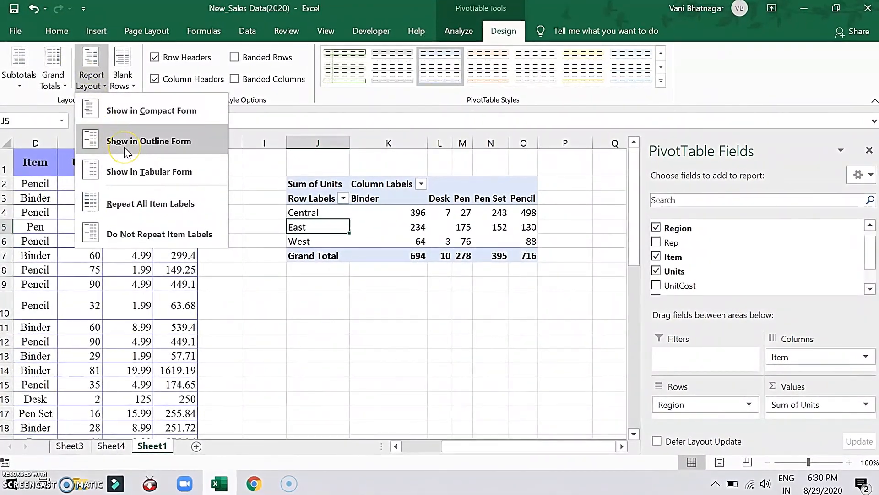
click(124, 147)
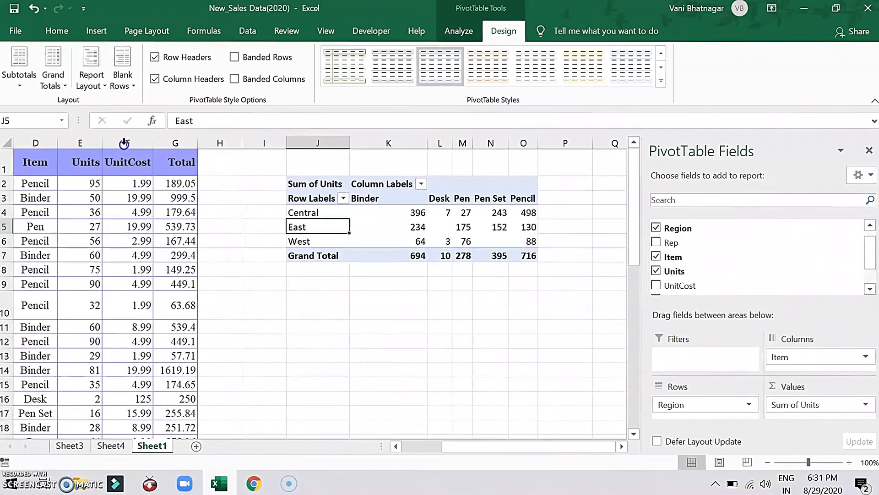